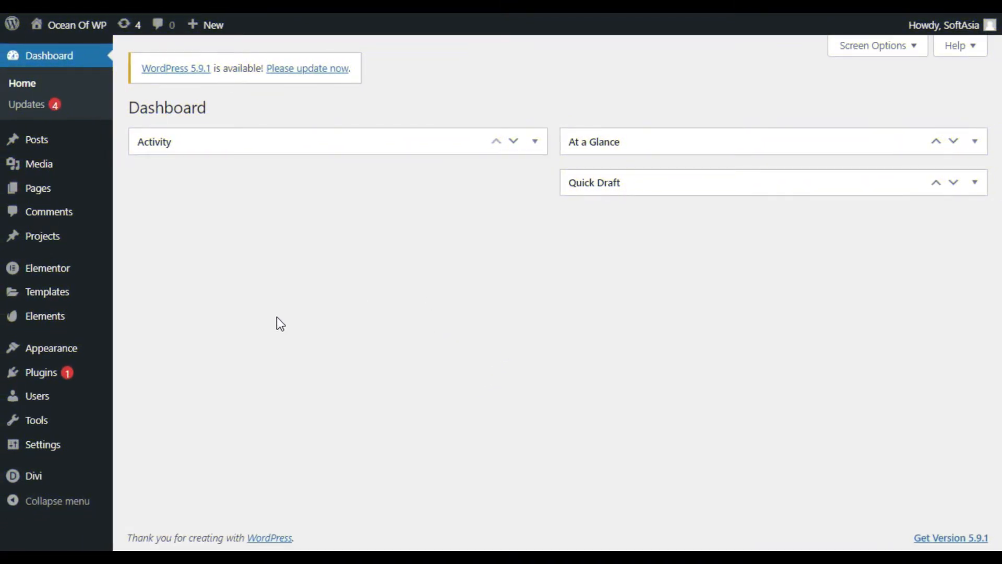
Step: Search the plugins available to add for "Supreme Modules Lite"
{"action": "mouse_move", "coordinate": [41, 379]}
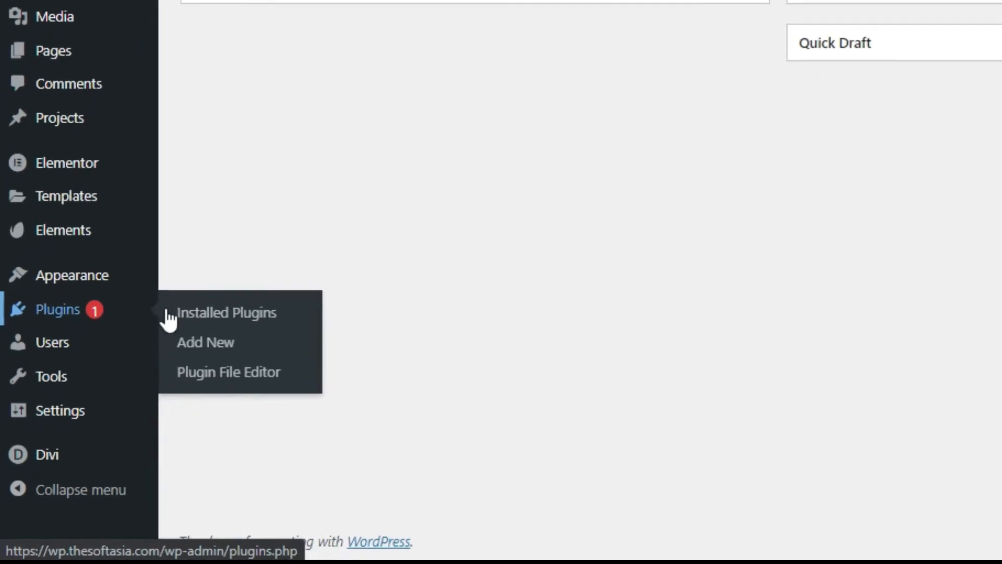
{"action": "left_click", "coordinate": [259, 294]}
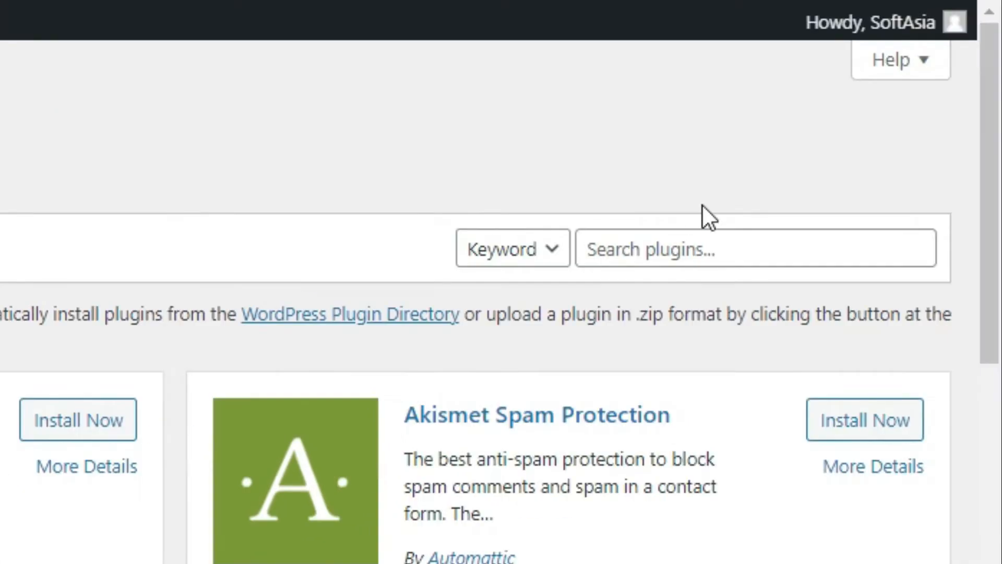
{"action": "left_click", "coordinate": [707, 244]}
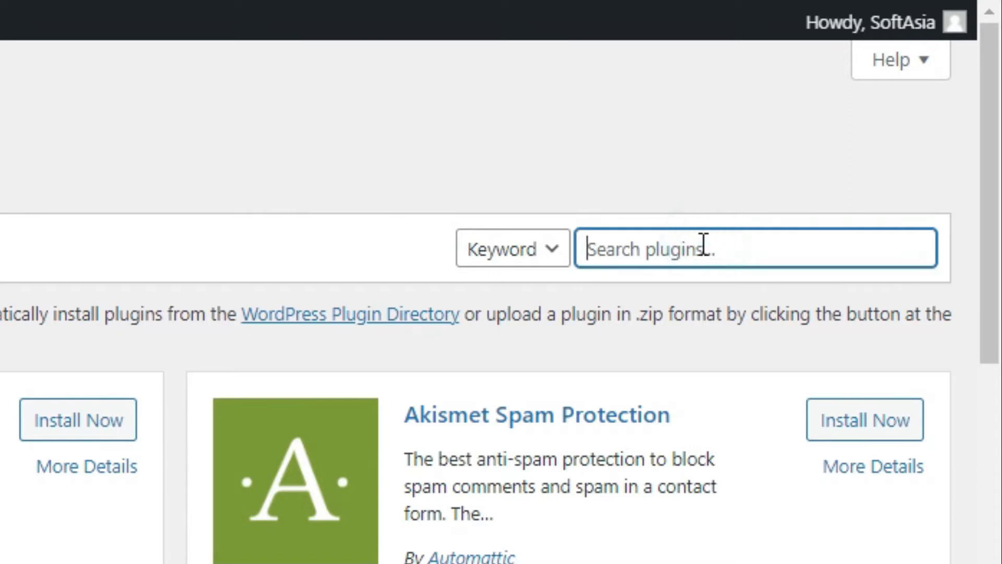
{"action": "type", "text": "Supreme Modules Lite"}
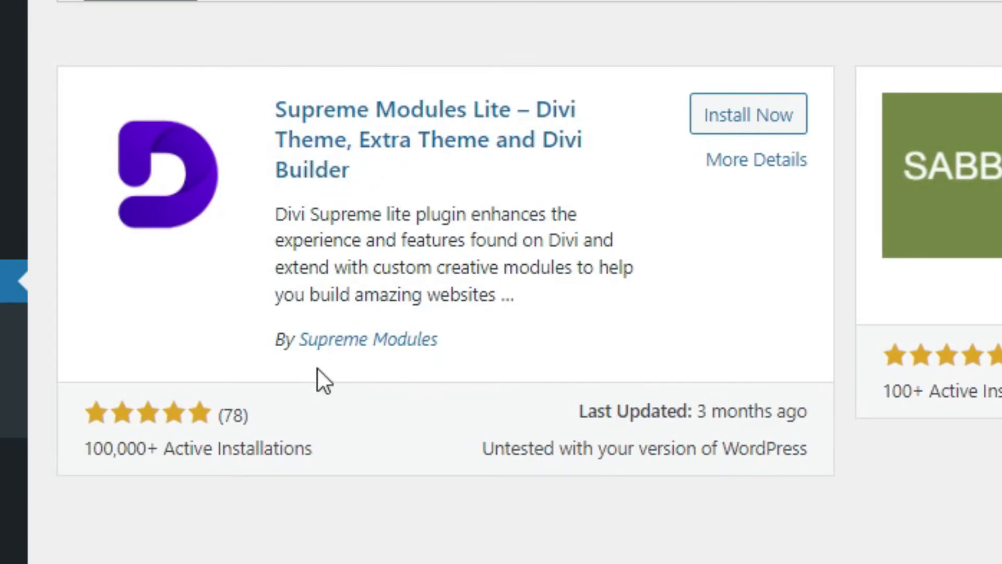
Step: Install and activate the Supreme Modules Lite – Divi Theme, Extra Theme and Divi Builder plugin
{"action": "left_click_drag", "start_coordinate": [438, 340], "coordinate": [319, 347]}
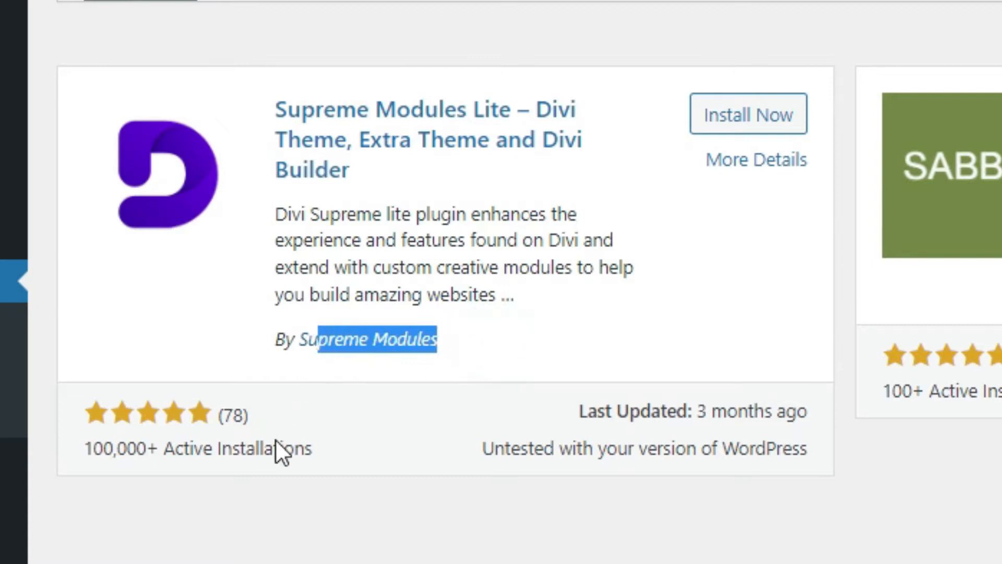
{"action": "left_click", "coordinate": [412, 414]}
{"action": "left_click_drag", "start_coordinate": [84, 448], "coordinate": [145, 449]}
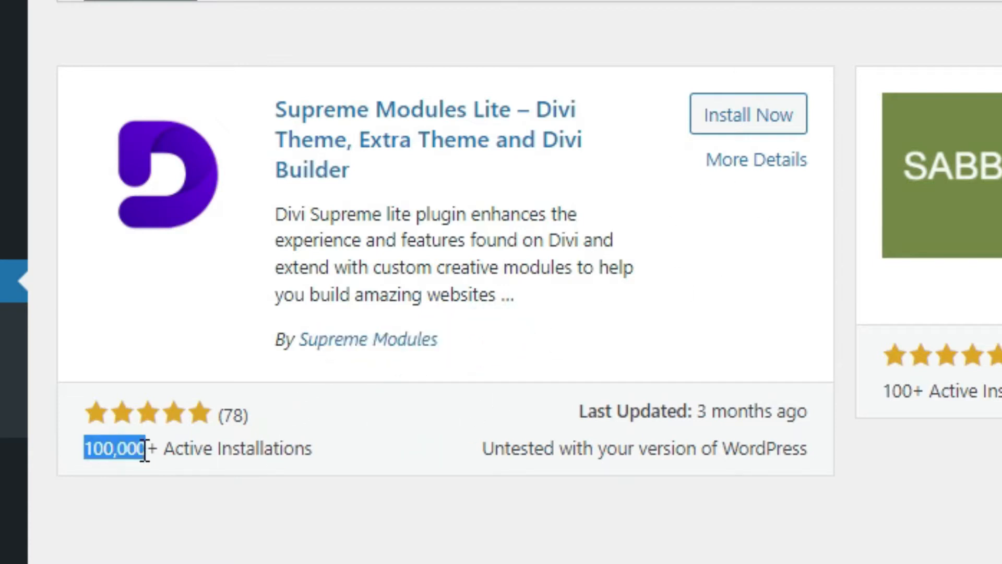
{"action": "left_click", "coordinate": [751, 131]}
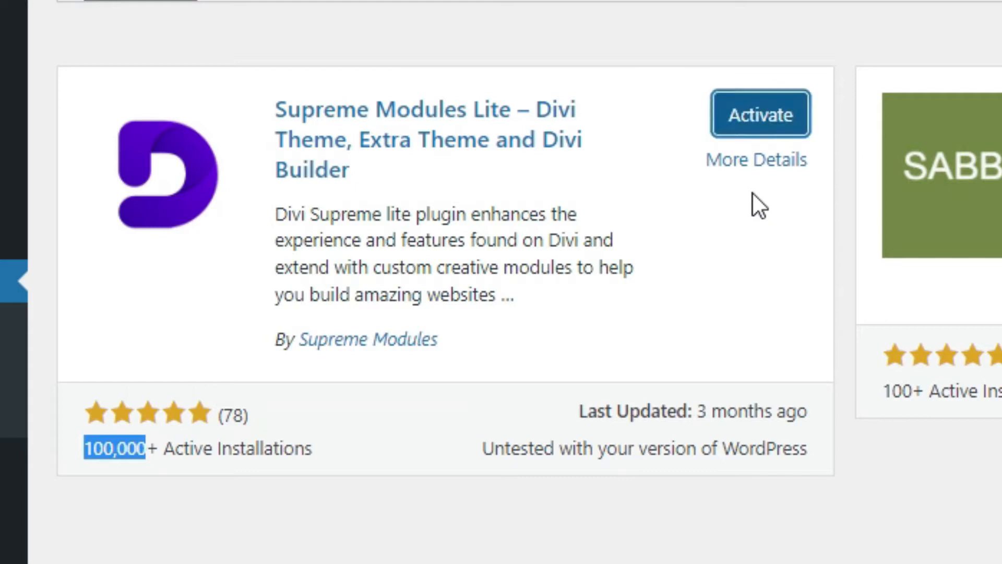
{"action": "left_click", "coordinate": [762, 113]}
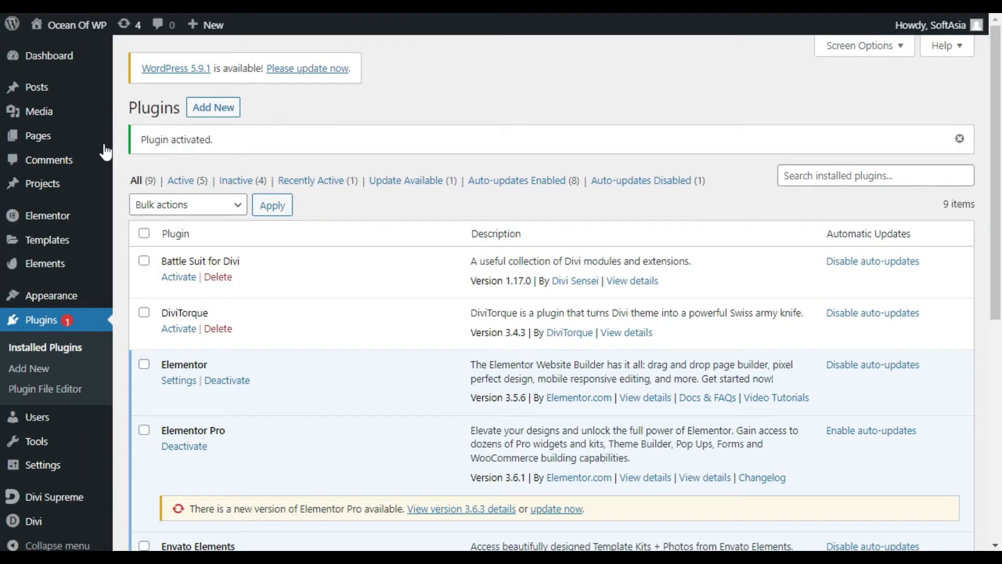
Step: Open the "layone" page from the pages list for editing with Divi
{"action": "mouse_move", "coordinate": [83, 57]}
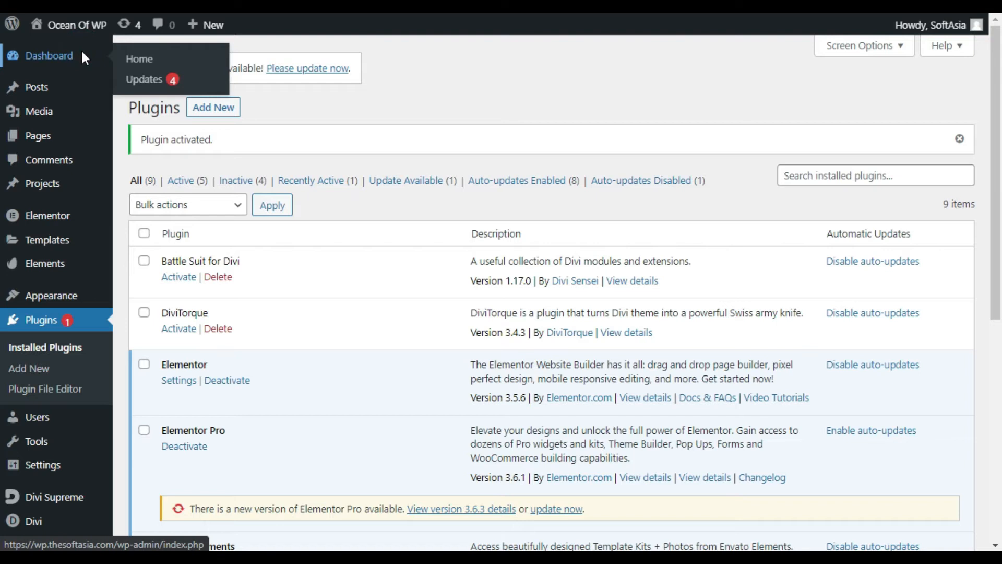
{"action": "left_click", "coordinate": [83, 57]}
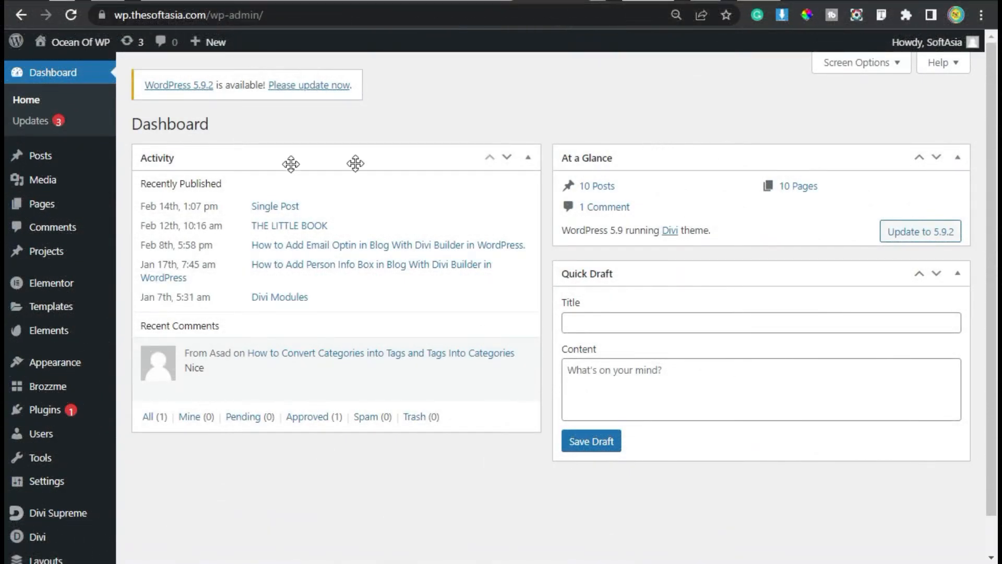
{"action": "mouse_move", "coordinate": [51, 165]}
{"action": "mouse_move", "coordinate": [51, 211]}
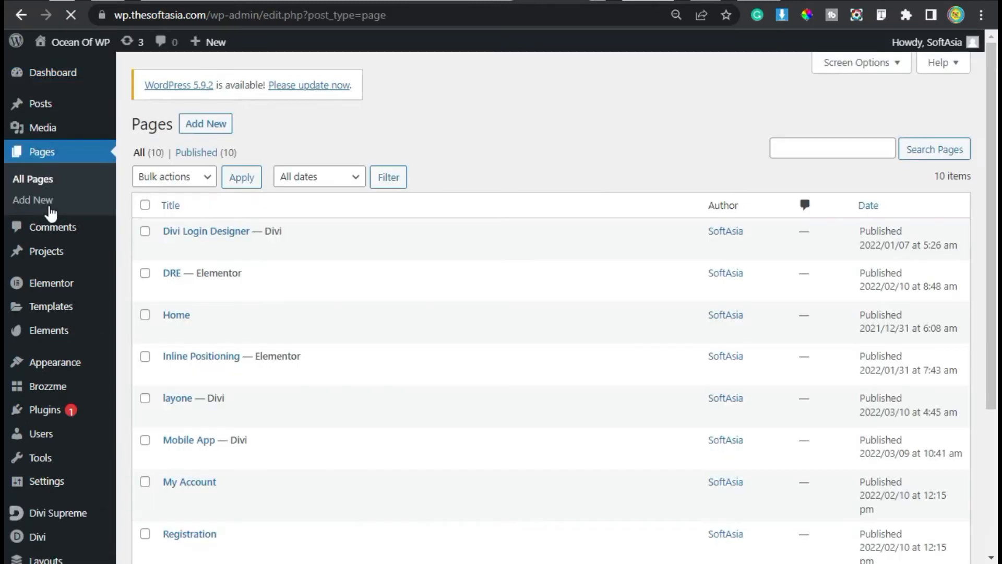
{"action": "scroll", "coordinate": [475, 196], "scroll_direction": "down", "scroll_amount": 2}
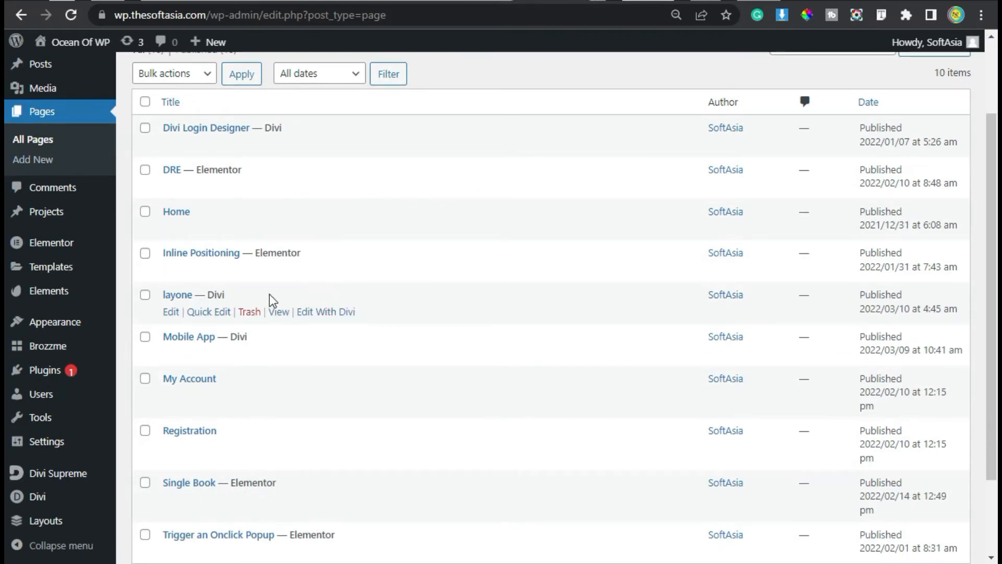
{"action": "left_click", "coordinate": [323, 312]}
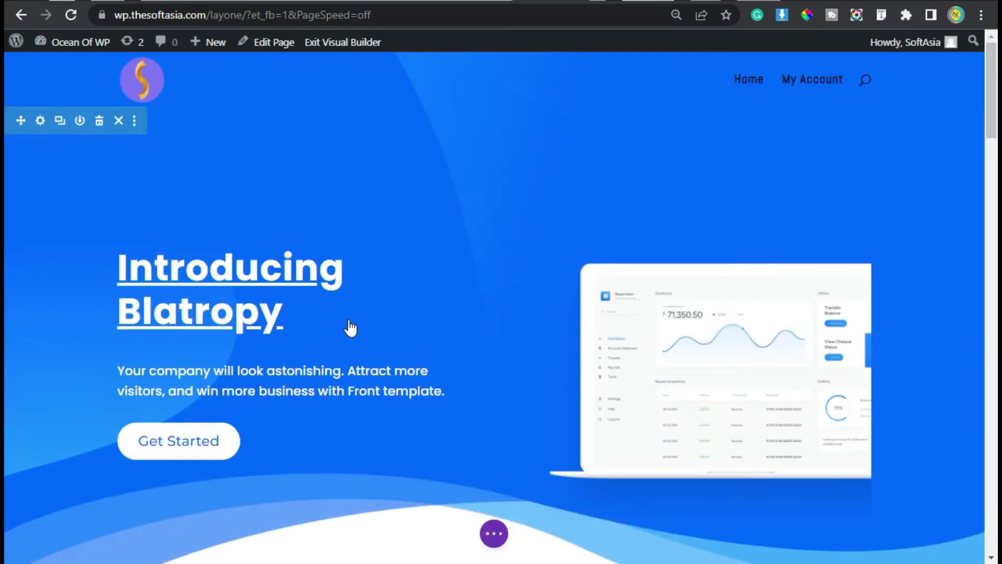
Step: Insert a regular section with a single-column row between the dashboard illustration and the "Our Blog" section
{"action": "scroll", "coordinate": [349, 328], "scroll_direction": "down", "scroll_amount": 15}
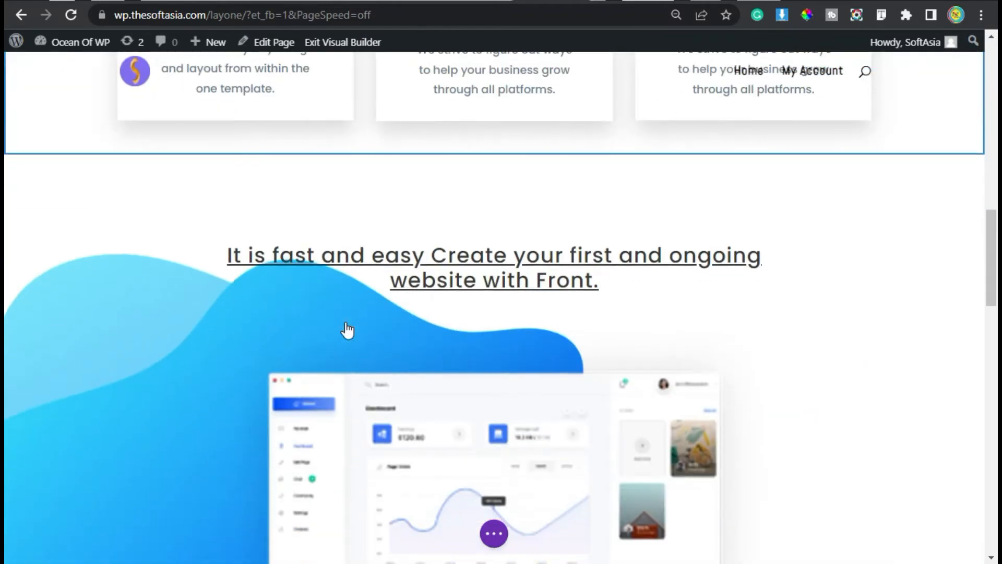
{"action": "scroll", "coordinate": [347, 330], "scroll_direction": "down", "scroll_amount": 10}
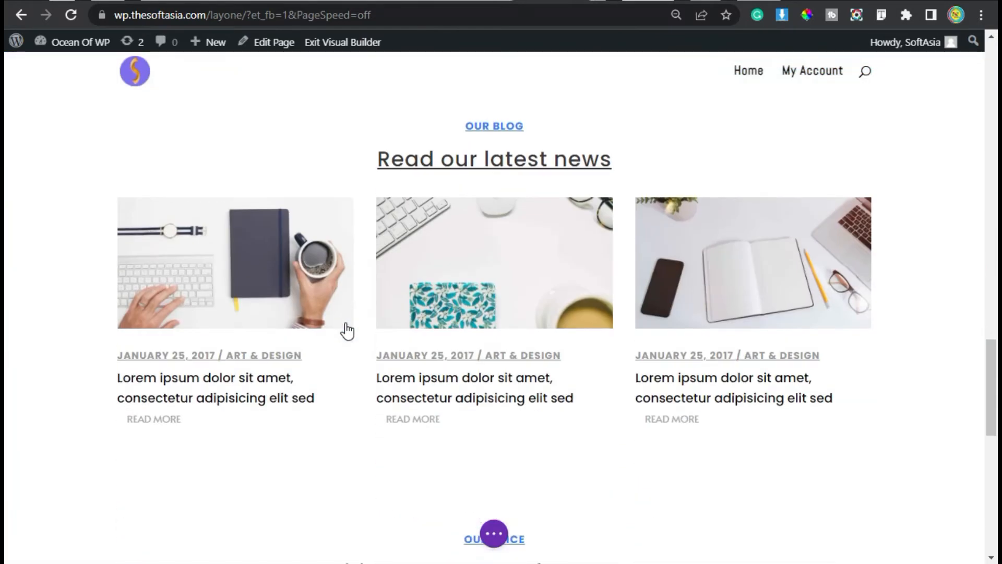
{"action": "scroll", "coordinate": [347, 330], "scroll_direction": "up", "scroll_amount": 4}
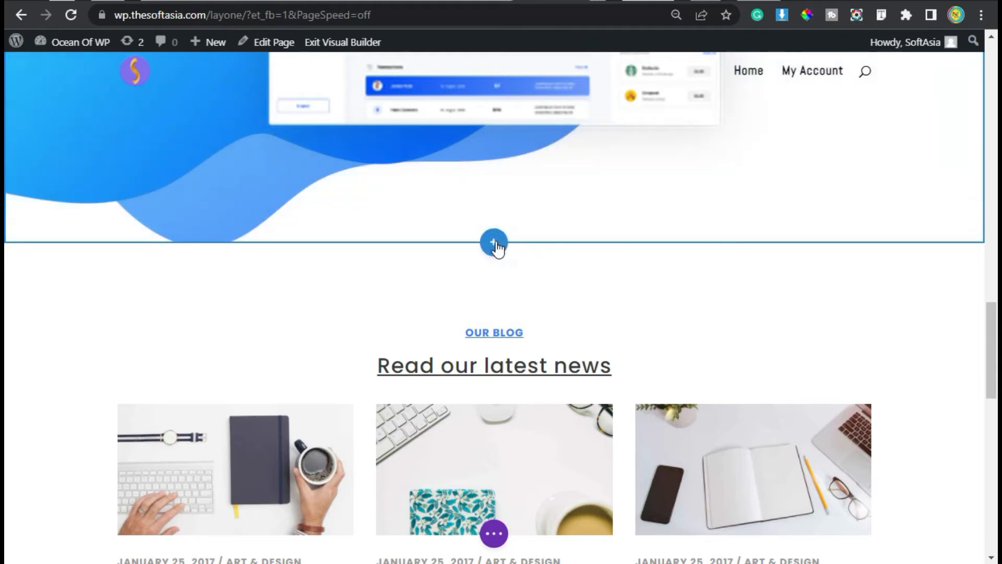
{"action": "left_click", "coordinate": [494, 244]}
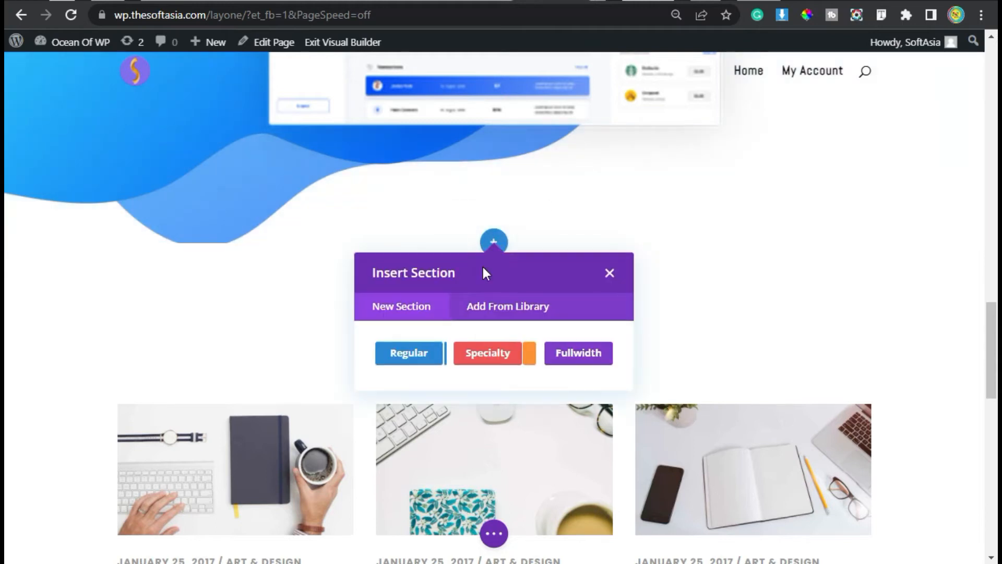
{"action": "left_click", "coordinate": [400, 353]}
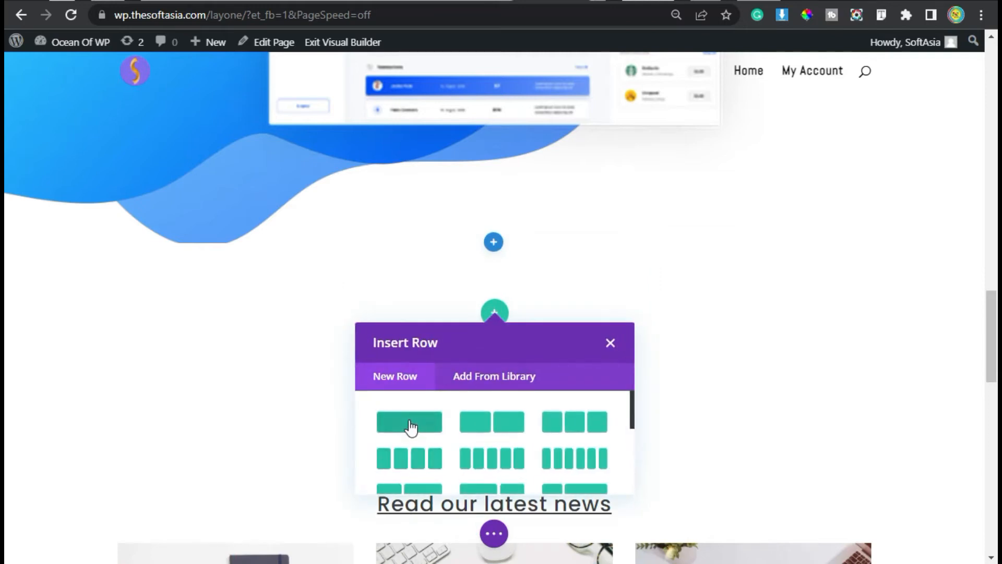
{"action": "left_click", "coordinate": [409, 423]}
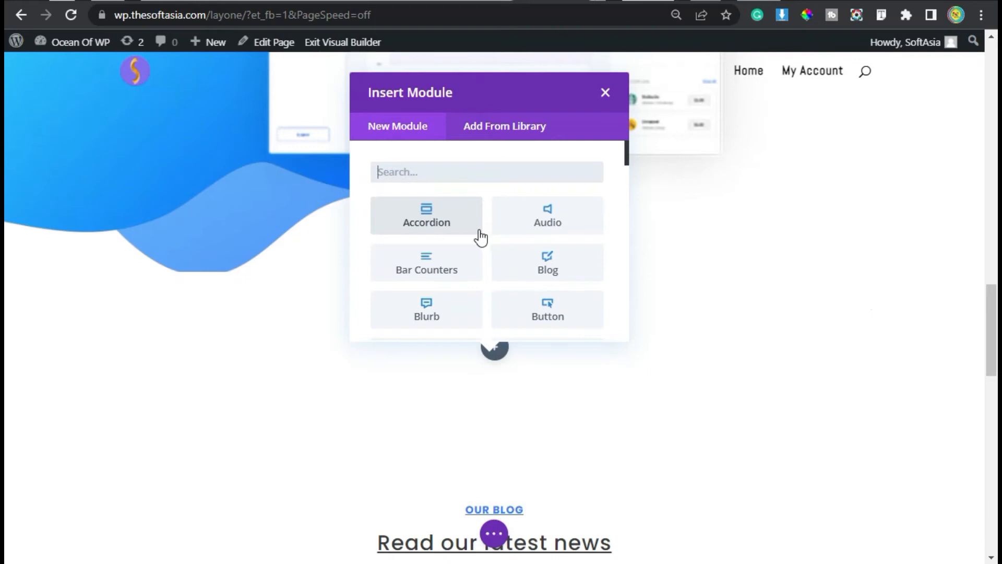
Step: Add a Supreme Lottie module to the new row
{"action": "scroll", "coordinate": [480, 238], "scroll_direction": "down", "scroll_amount": 12}
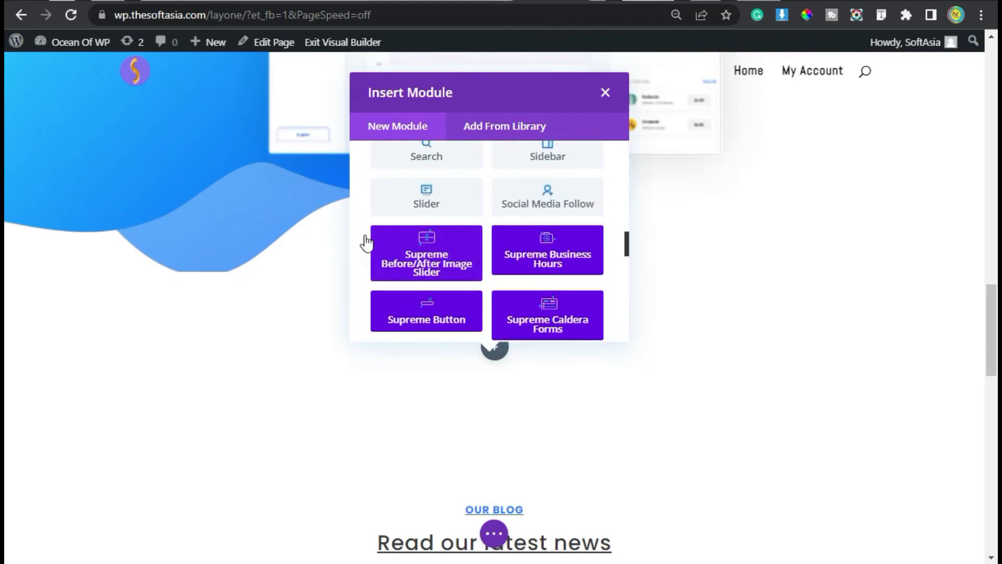
{"action": "scroll", "coordinate": [499, 257], "scroll_direction": "down", "scroll_amount": 2}
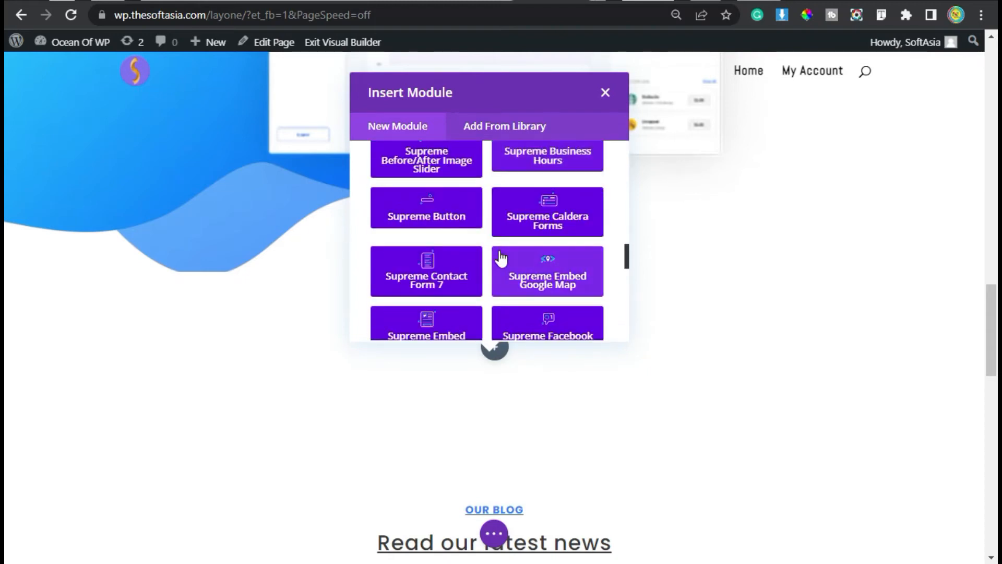
{"action": "scroll", "coordinate": [495, 259], "scroll_direction": "down", "scroll_amount": 5}
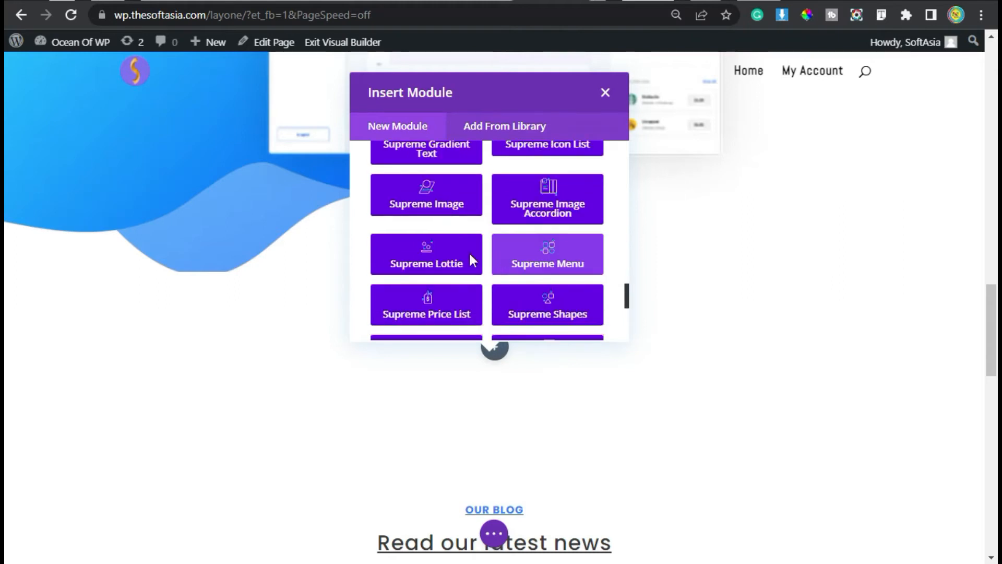
{"action": "left_click", "coordinate": [424, 265]}
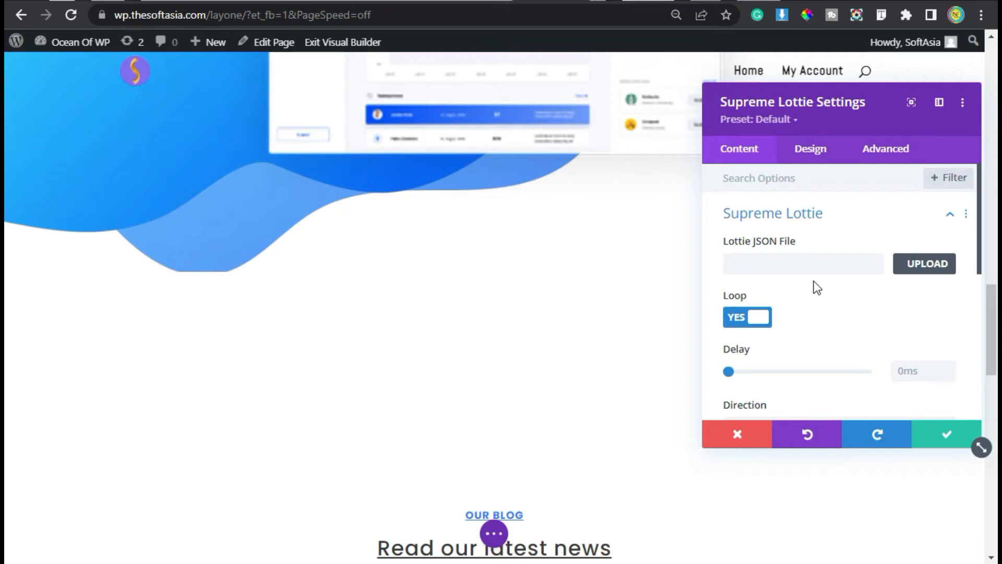
Step: Switch to LottieFiles in a new browser tab and search for "website designer animation"
{"action": "key", "text": "ctrl+t"}
{"action": "type", "text": "lo"}
{"action": "key", "text": "Return"}
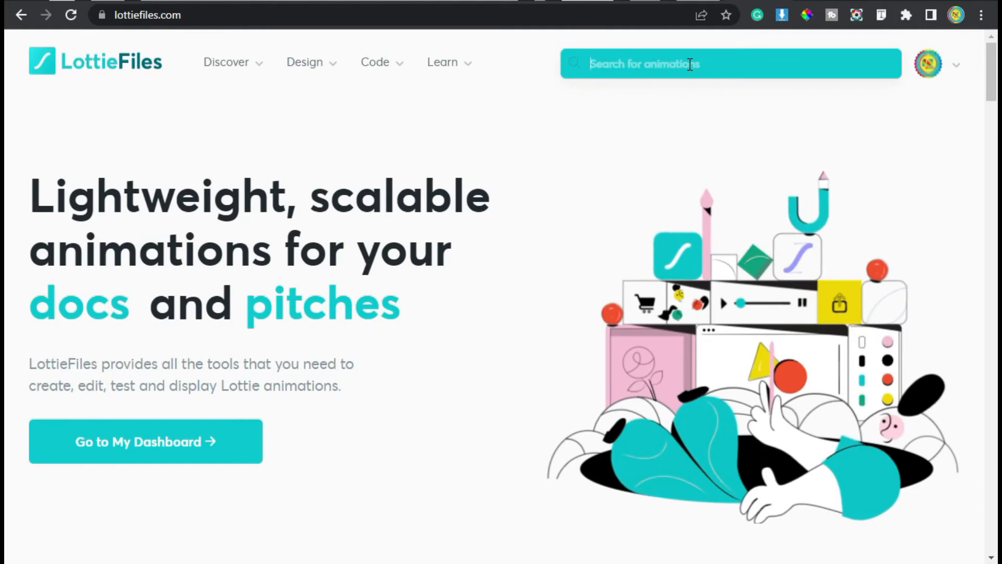
{"action": "left_click", "coordinate": [690, 64]}
{"action": "type", "text": "websi"}
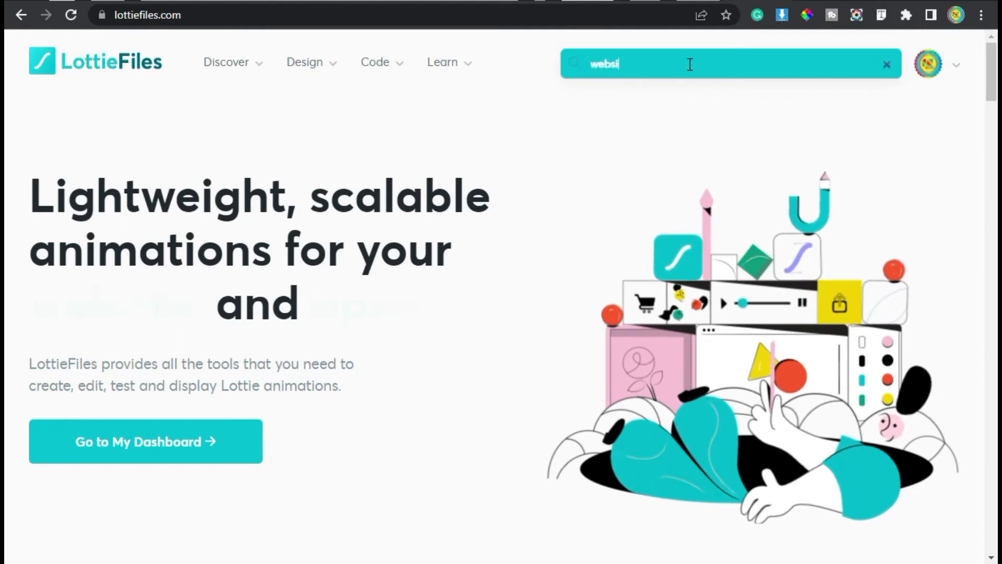
{"action": "type", "text": "te de"}
{"action": "key", "text": "Down"}
{"action": "key", "text": "Return"}
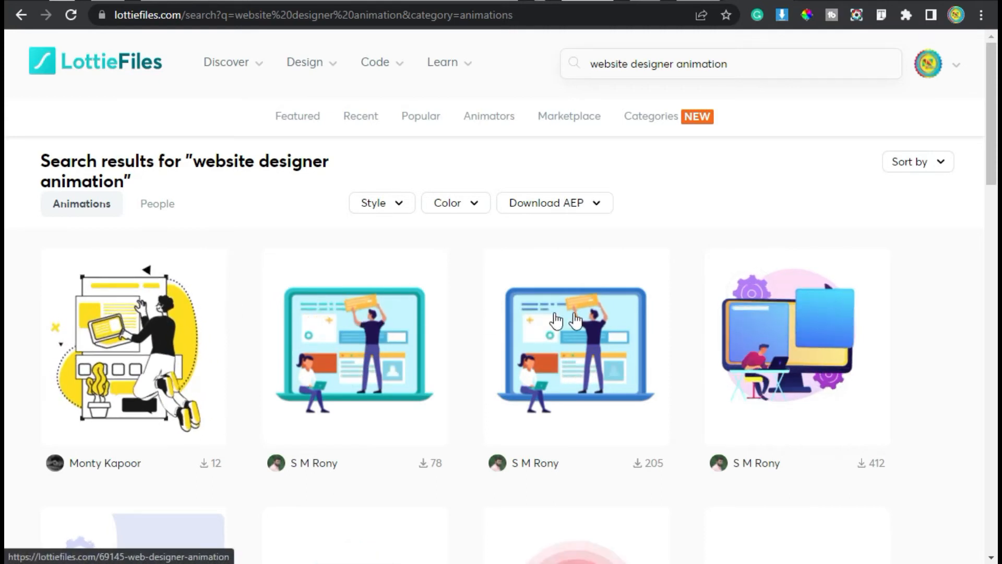
Step: Open the blue-laptop Web Designer Animation and download it as Lottie JSON
{"action": "left_click", "coordinate": [556, 319]}
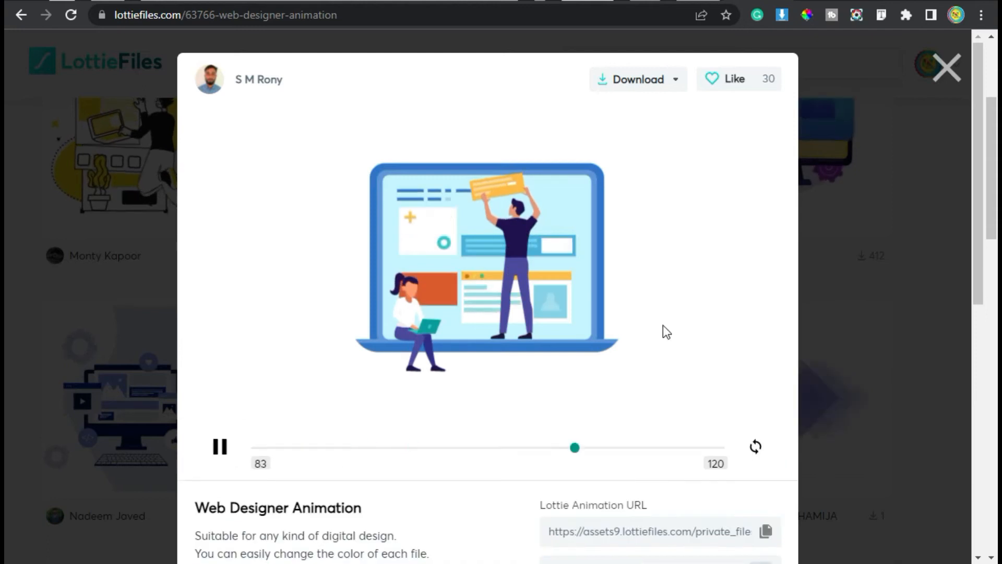
{"action": "scroll", "coordinate": [663, 325], "scroll_direction": "down", "scroll_amount": 10}
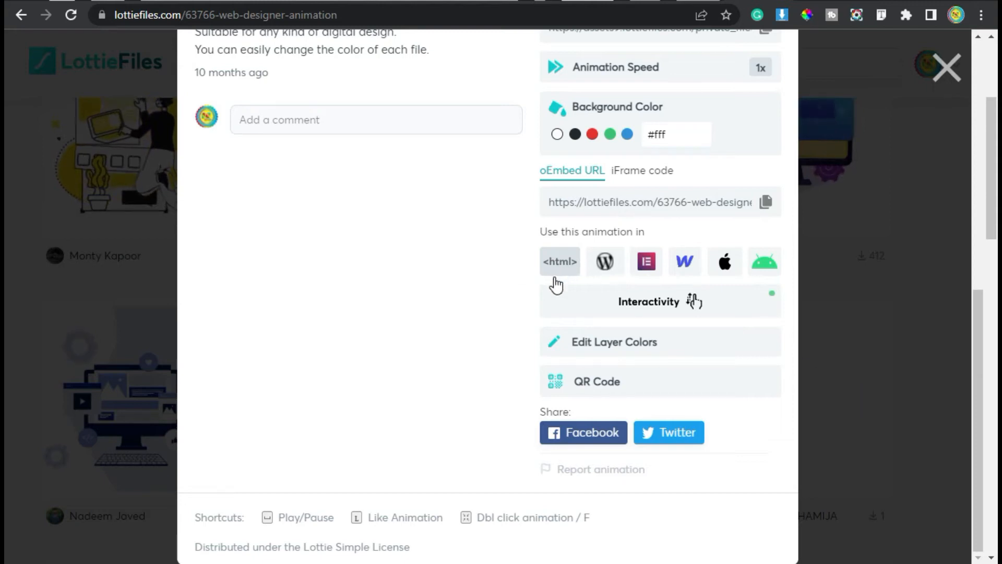
{"action": "scroll", "coordinate": [550, 284], "scroll_direction": "up", "scroll_amount": 10}
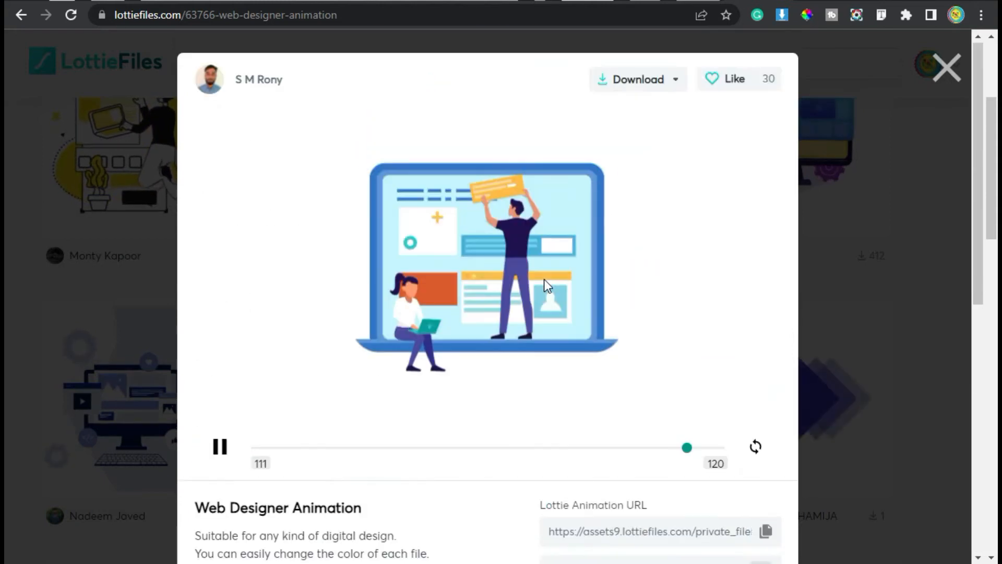
{"action": "left_click", "coordinate": [675, 79]}
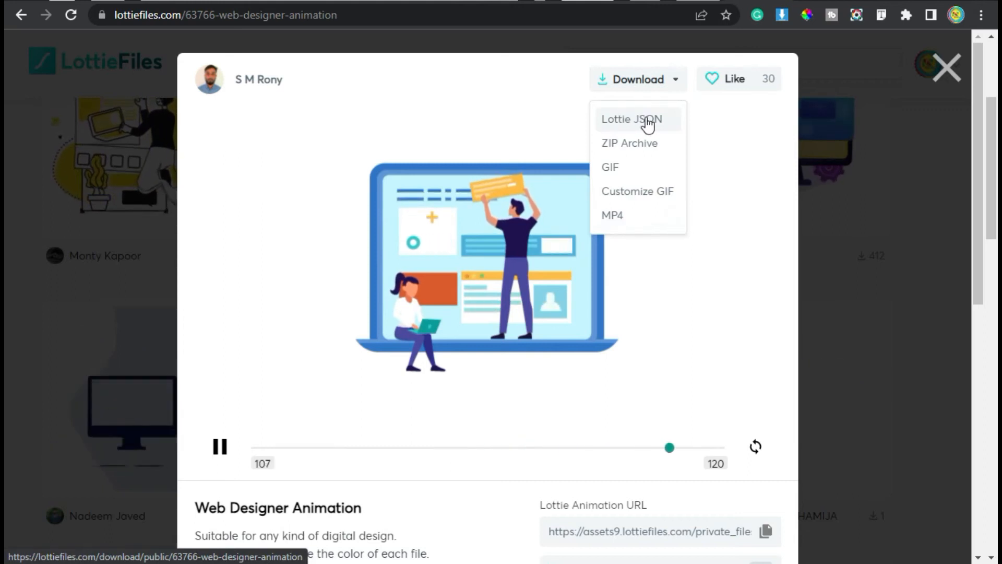
{"action": "left_click", "coordinate": [646, 121]}
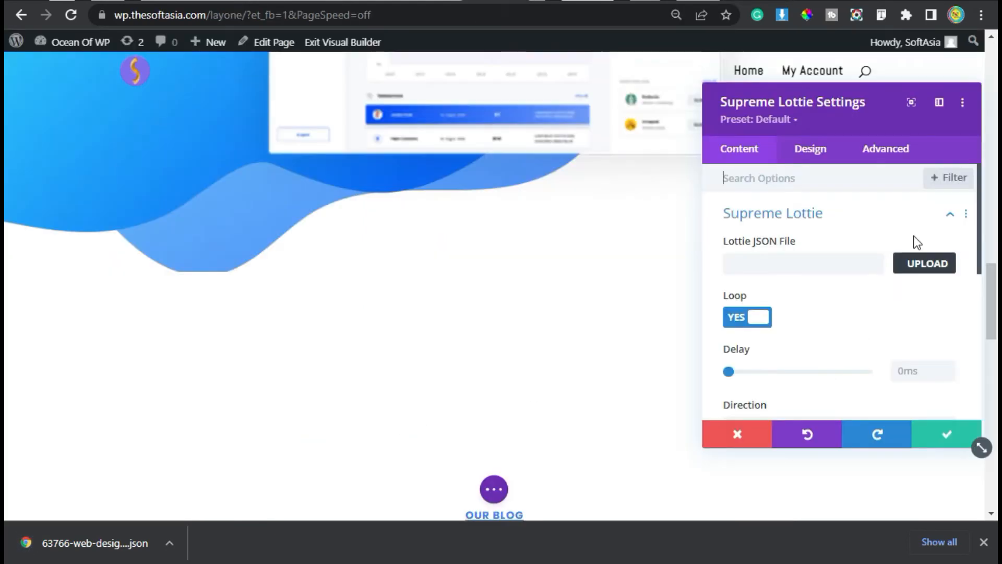
Step: Back in the Divi builder, upload 63766-web-designer-animation.json and set it as the module's Lottie JSON file
{"action": "left_click", "coordinate": [935, 264]}
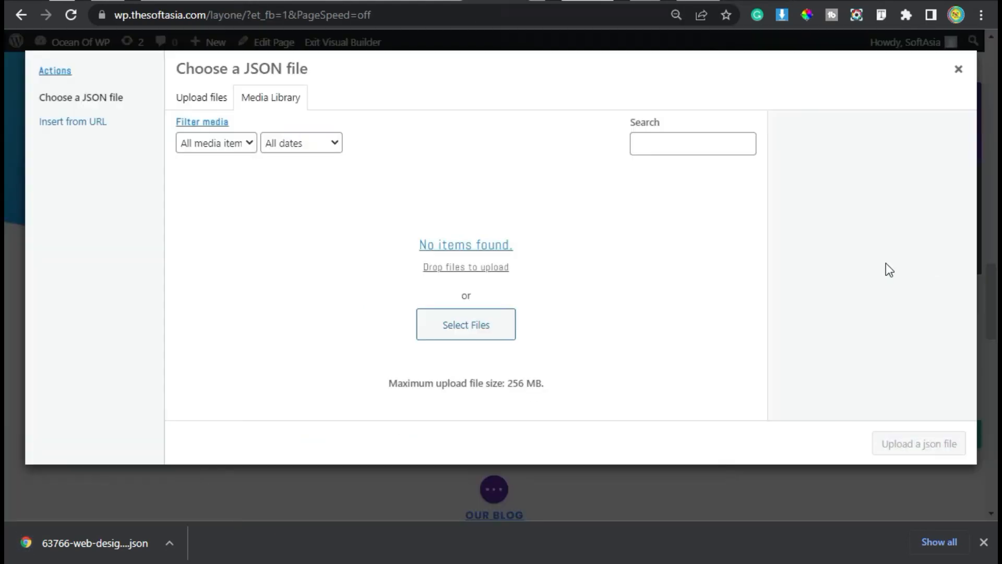
{"action": "left_click_drag", "start_coordinate": [67, 547], "coordinate": [365, 271]}
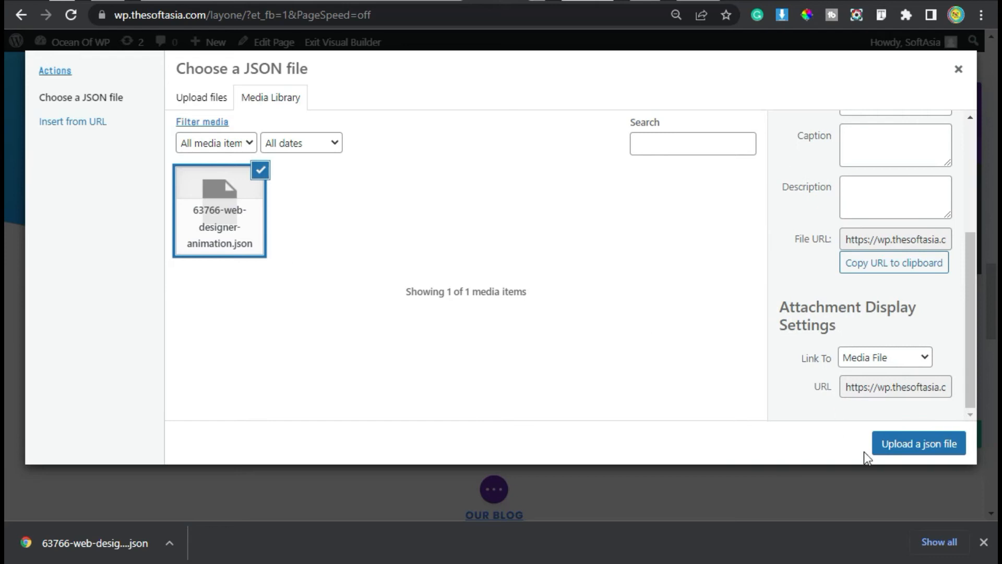
{"action": "left_click", "coordinate": [920, 448]}
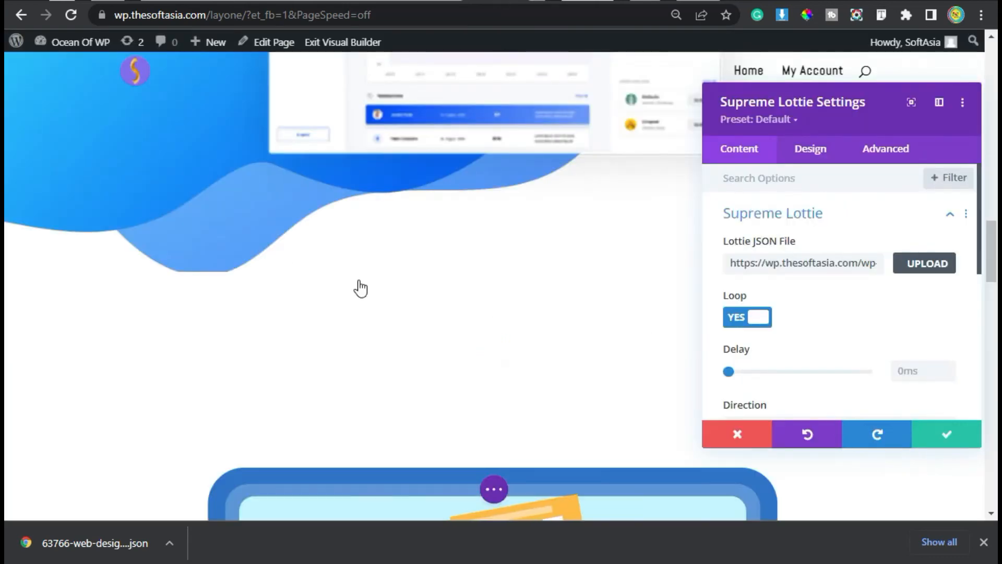
{"action": "scroll", "coordinate": [360, 288], "scroll_direction": "down", "scroll_amount": 8}
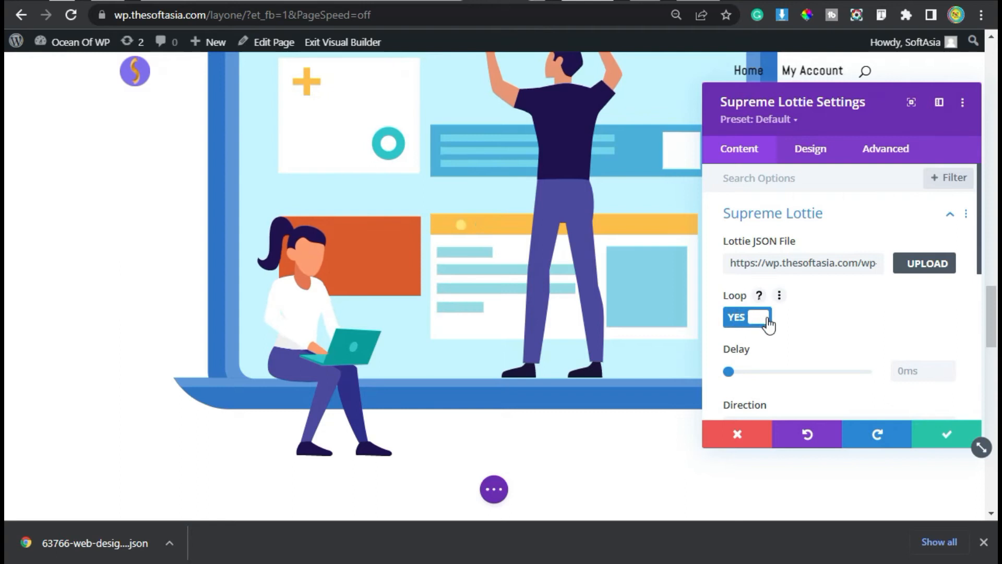
Step: Set the Supreme Lottie module's width to 70% and its module alignment to center
{"action": "scroll", "coordinate": [769, 319], "scroll_direction": "down", "scroll_amount": 4}
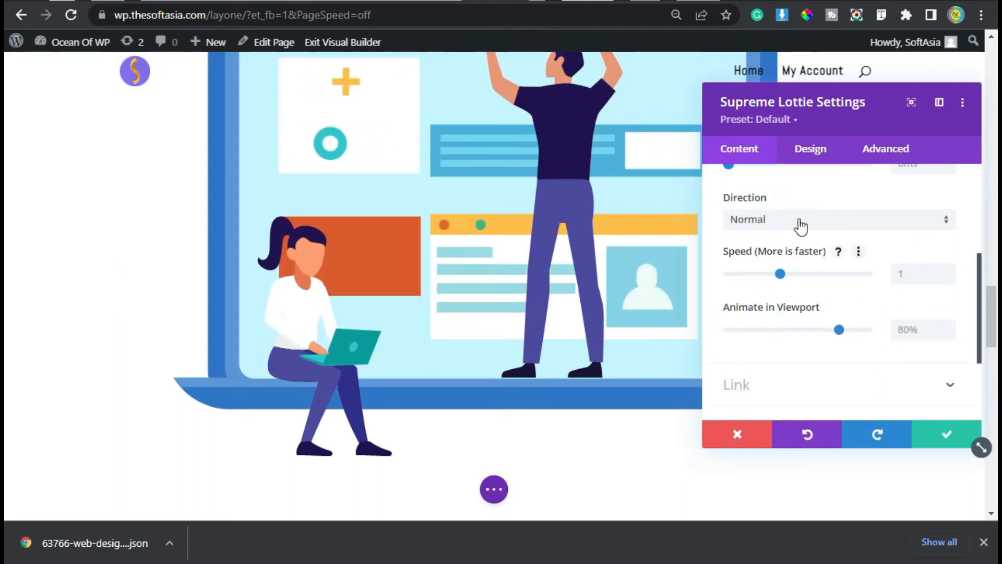
{"action": "scroll", "coordinate": [910, 319], "scroll_direction": "down", "scroll_amount": 2}
{"action": "left_click", "coordinate": [810, 148]}
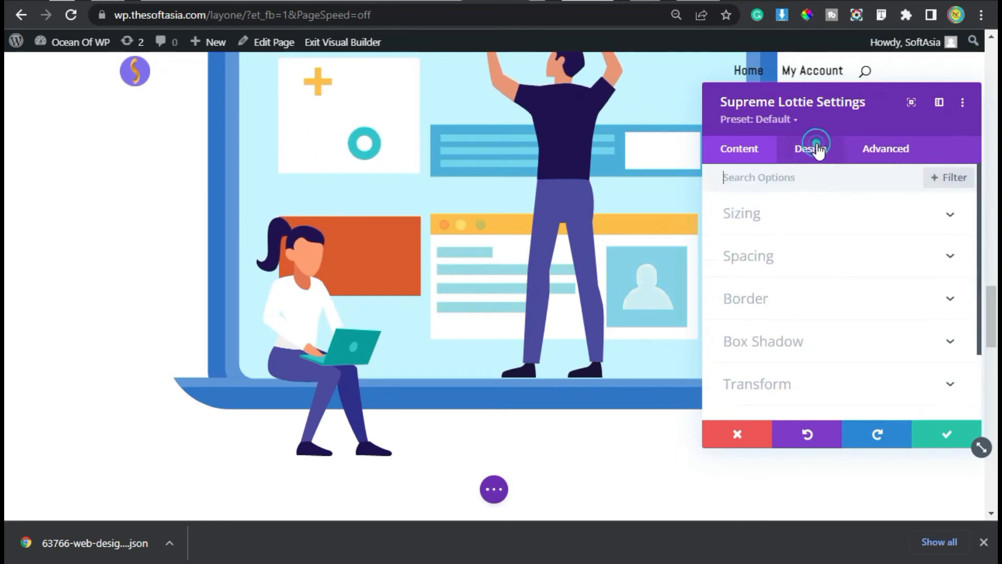
{"action": "left_click", "coordinate": [788, 225]}
{"action": "left_click_drag", "start_coordinate": [869, 265], "coordinate": [825, 265]}
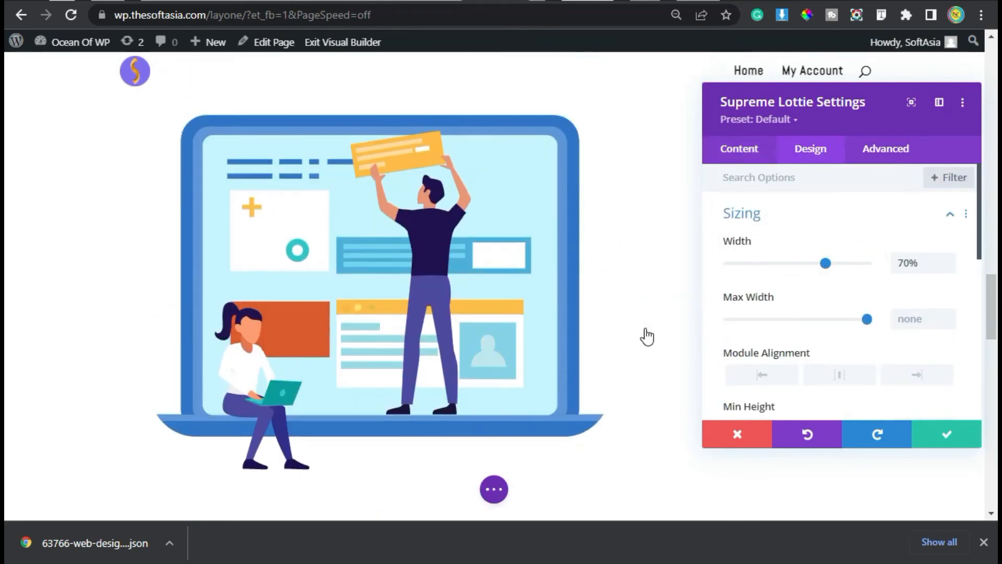
{"action": "left_click", "coordinate": [840, 375]}
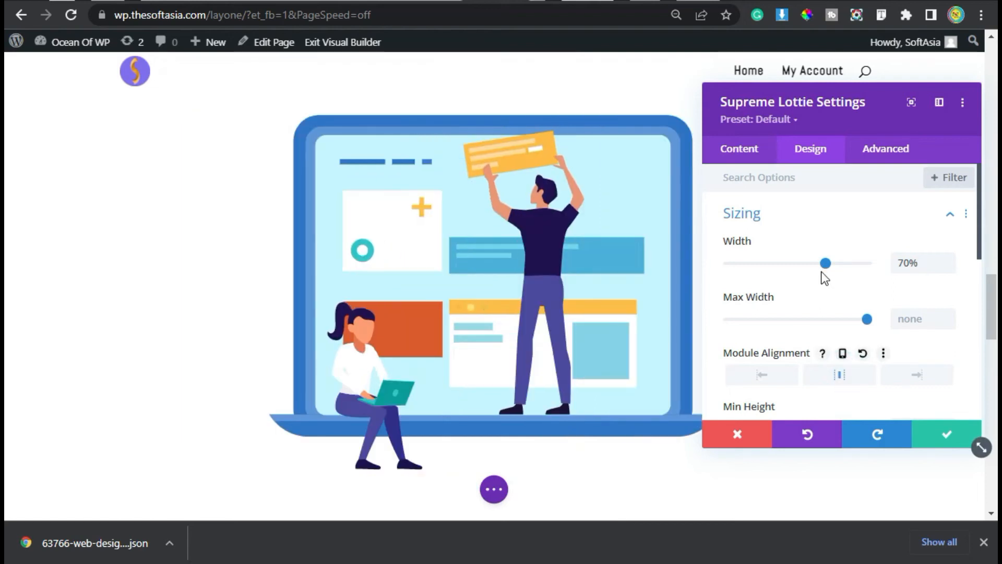
Step: Give the Lottie module the Fade animation style and save the module settings
{"action": "left_click", "coordinate": [807, 218]}
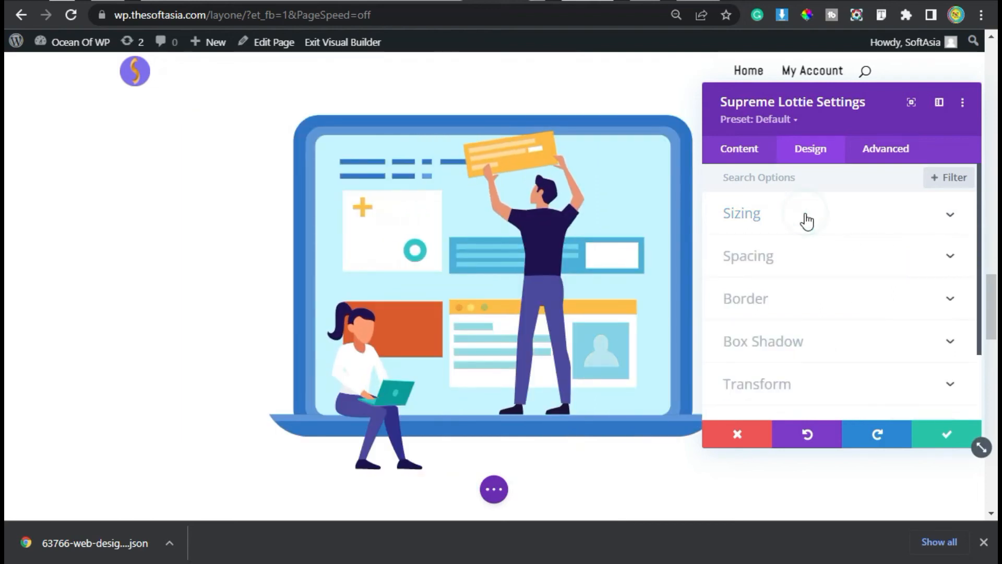
{"action": "scroll", "coordinate": [803, 235], "scroll_direction": "down", "scroll_amount": 2}
{"action": "left_click", "coordinate": [814, 342]}
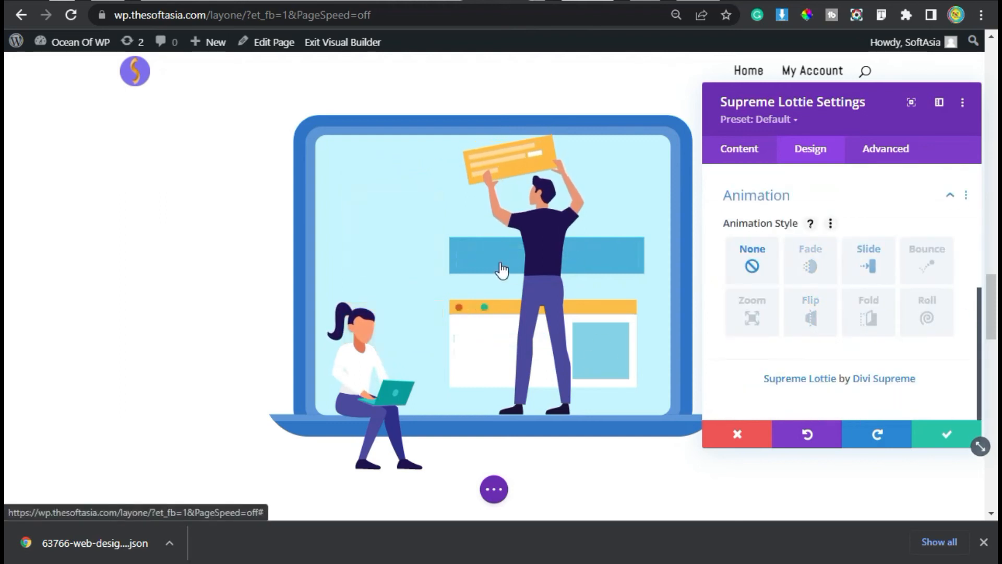
{"action": "left_click", "coordinate": [807, 269]}
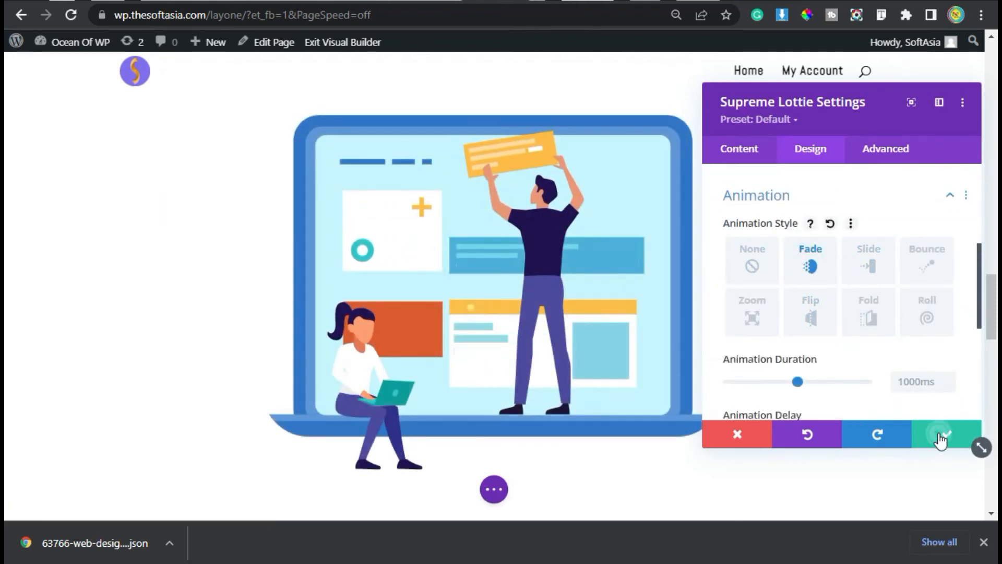
{"action": "left_click", "coordinate": [942, 436]}
Step: Save the page and exit the visual builder to view the Lottie animation on the live page
{"action": "left_click", "coordinate": [500, 488]}
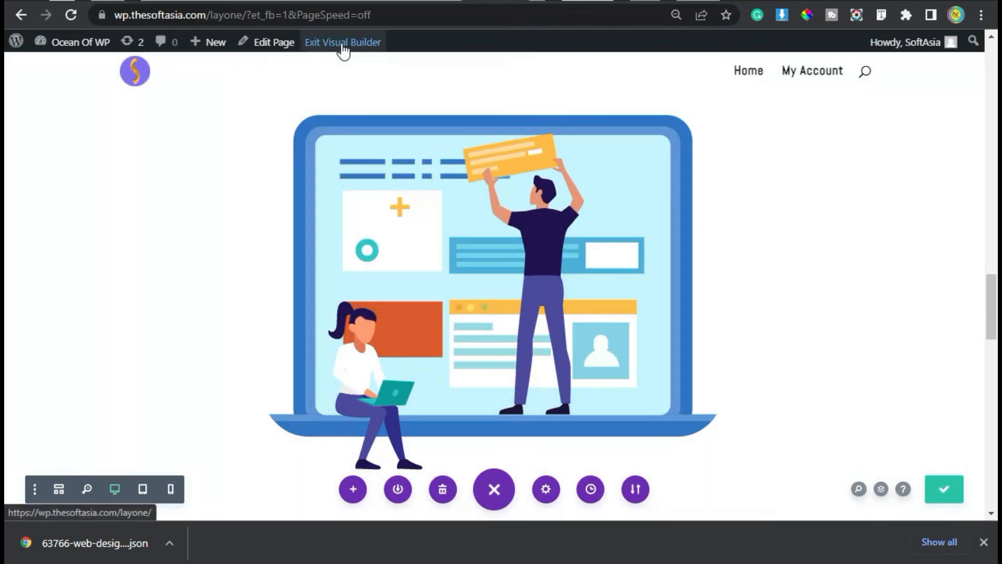
{"action": "left_click", "coordinate": [343, 45]}
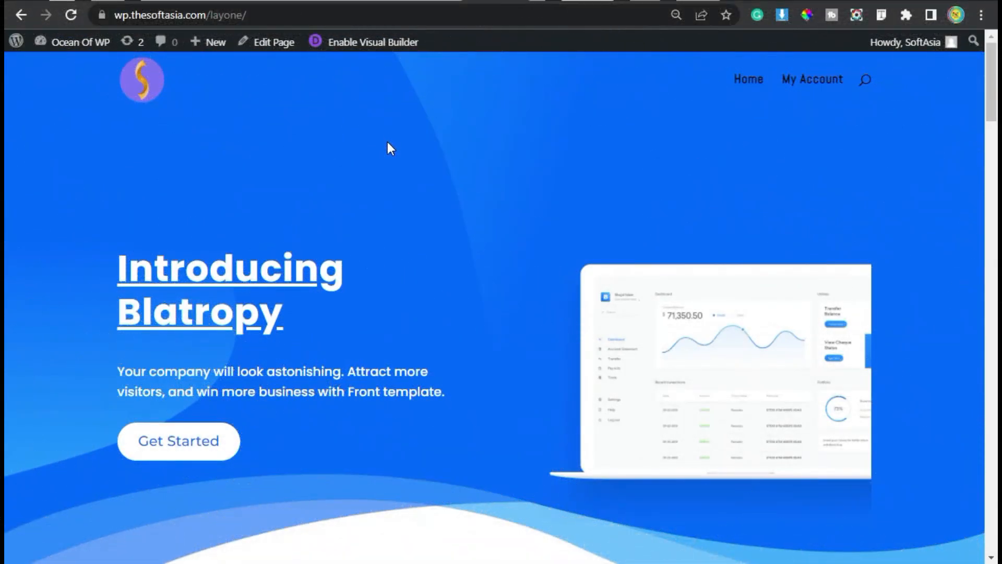
{"action": "scroll", "coordinate": [389, 147], "scroll_direction": "down", "scroll_amount": 15}
{"action": "scroll", "coordinate": [390, 162], "scroll_direction": "down", "scroll_amount": 5}
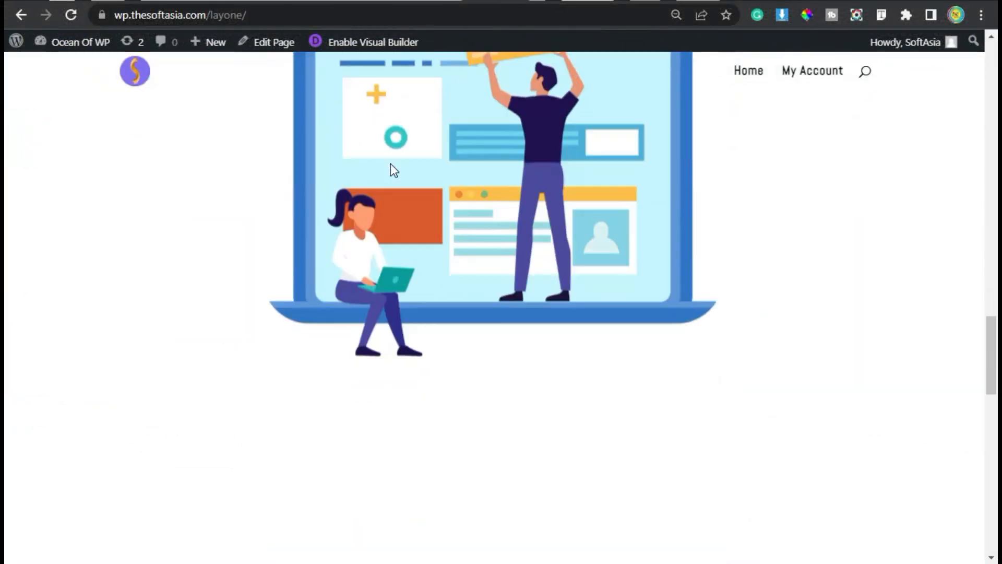
{"action": "scroll", "coordinate": [392, 172], "scroll_direction": "up", "scroll_amount": 4}
{"action": "scroll", "coordinate": [398, 338], "scroll_direction": "down", "scroll_amount": 2}
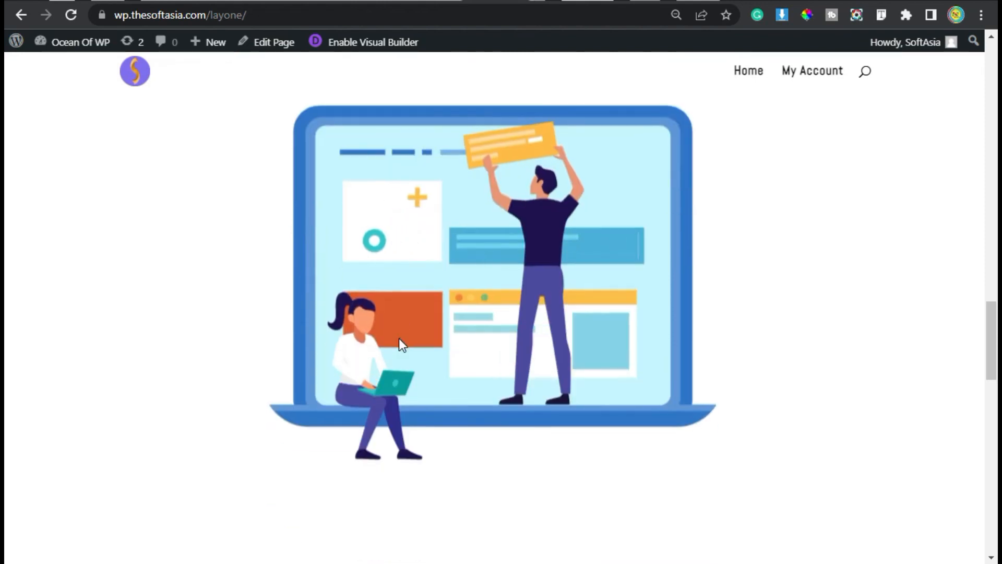